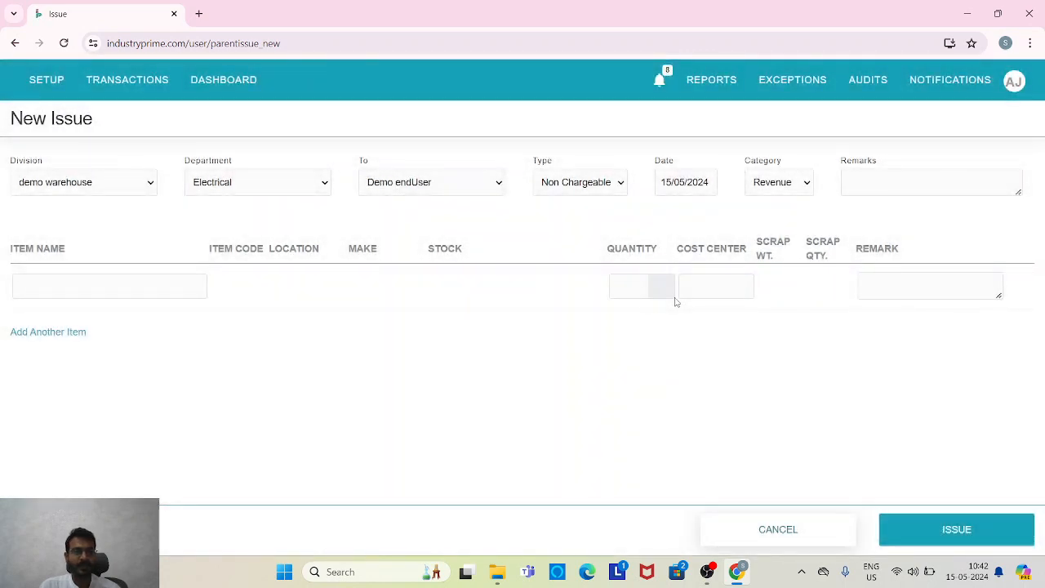
Set the issue's division to Industry Prime HO, with type Non Chargeable and category Revenue.
left_click(136, 190)
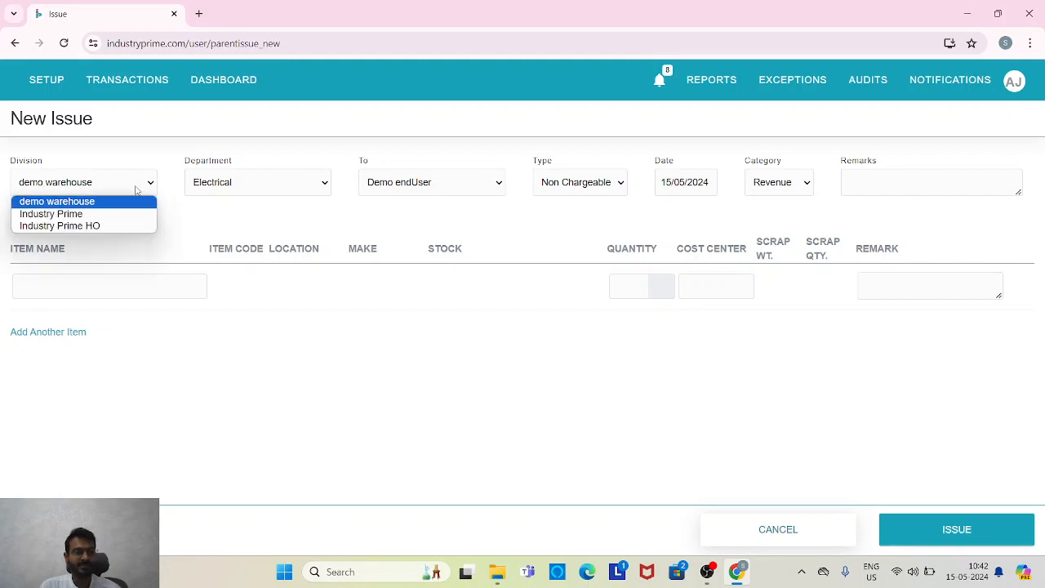
left_click(115, 226)
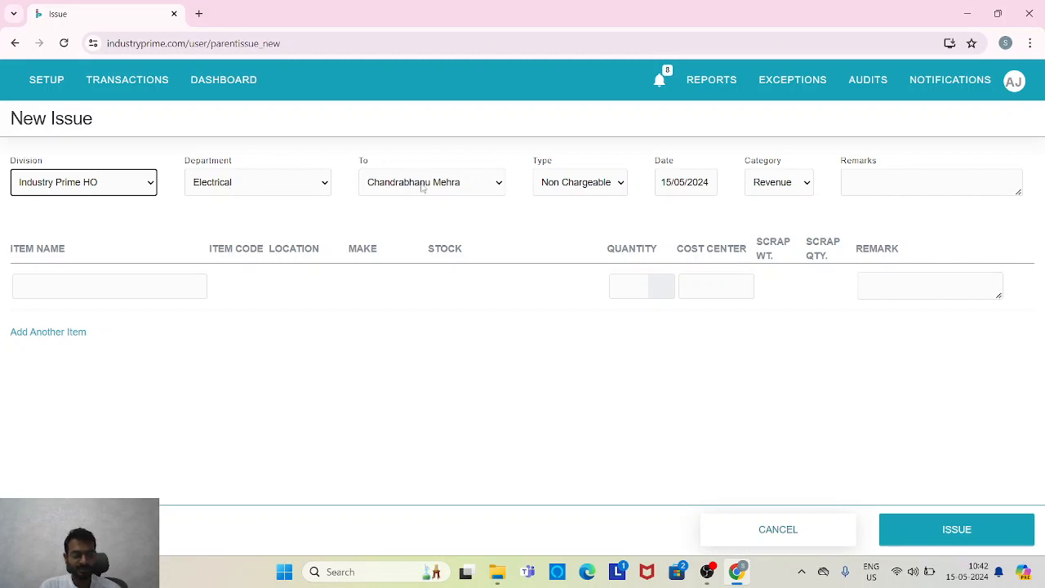
left_click(582, 186)
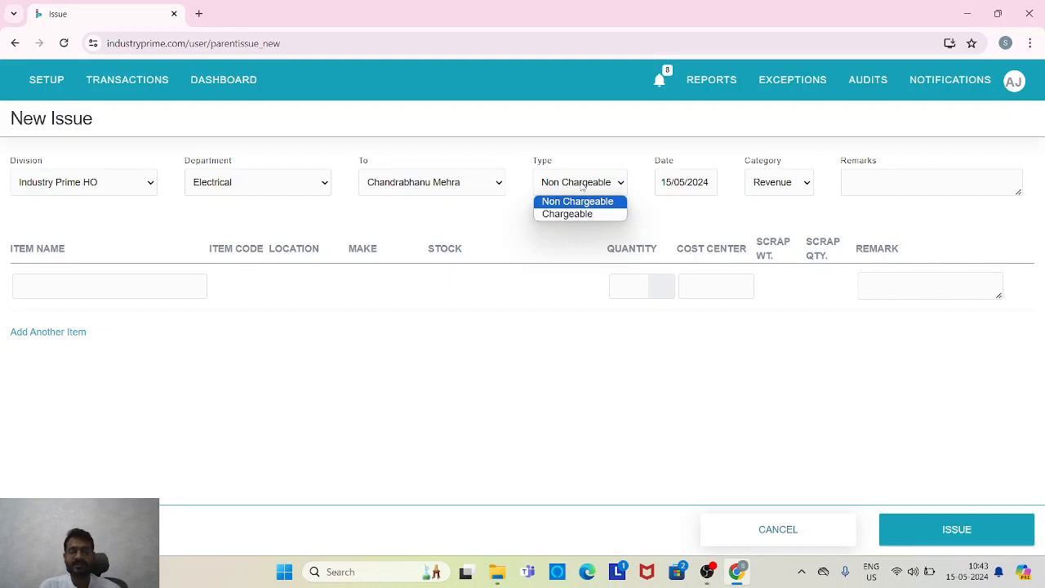
left_click(581, 187)
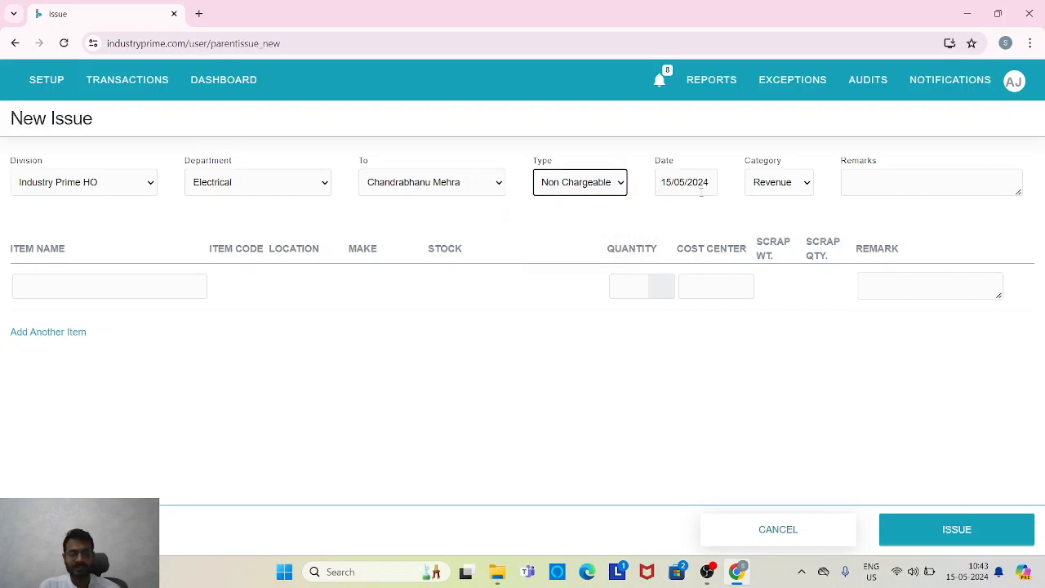
left_click(793, 187)
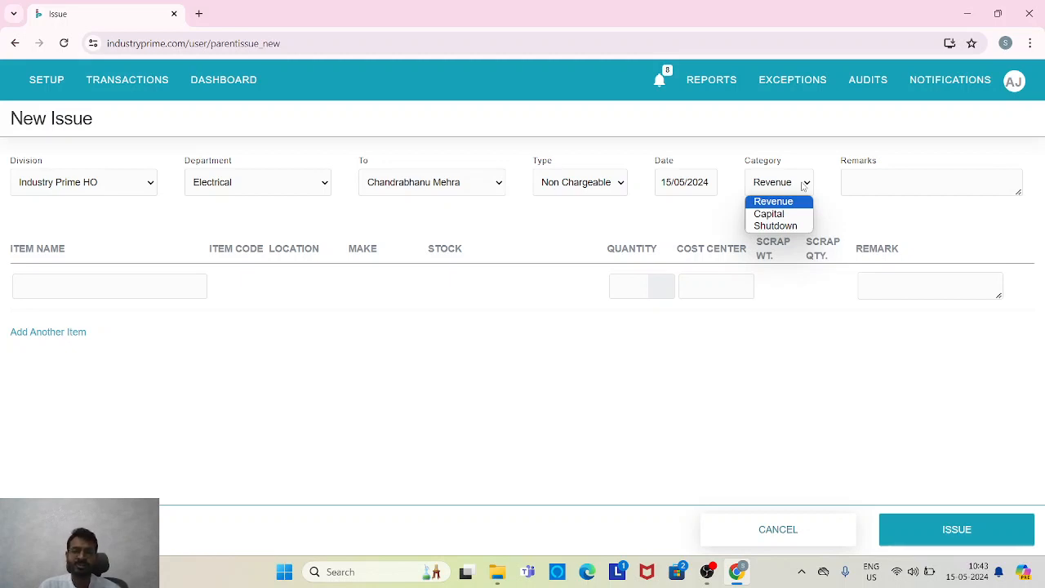
left_click(804, 185)
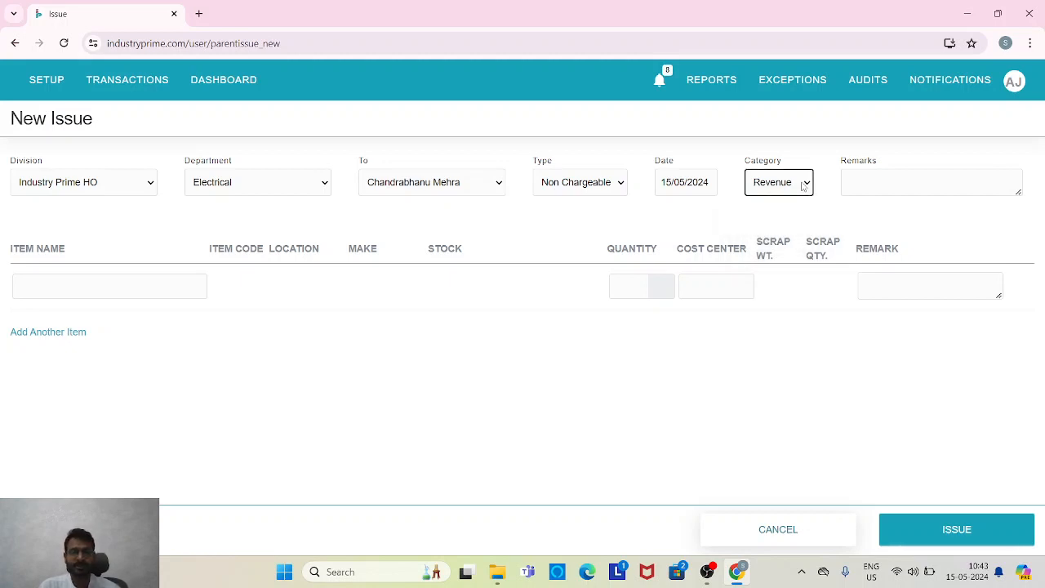
Search for "bear" and select Bearing 500 as the first item to issue.
left_click(105, 290)
type("bear")
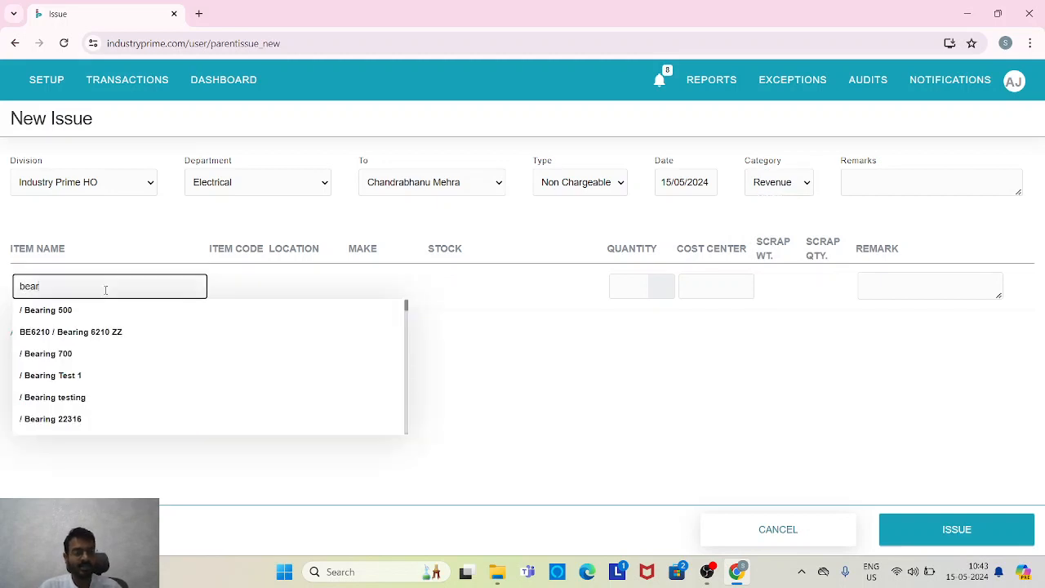
left_click(103, 318)
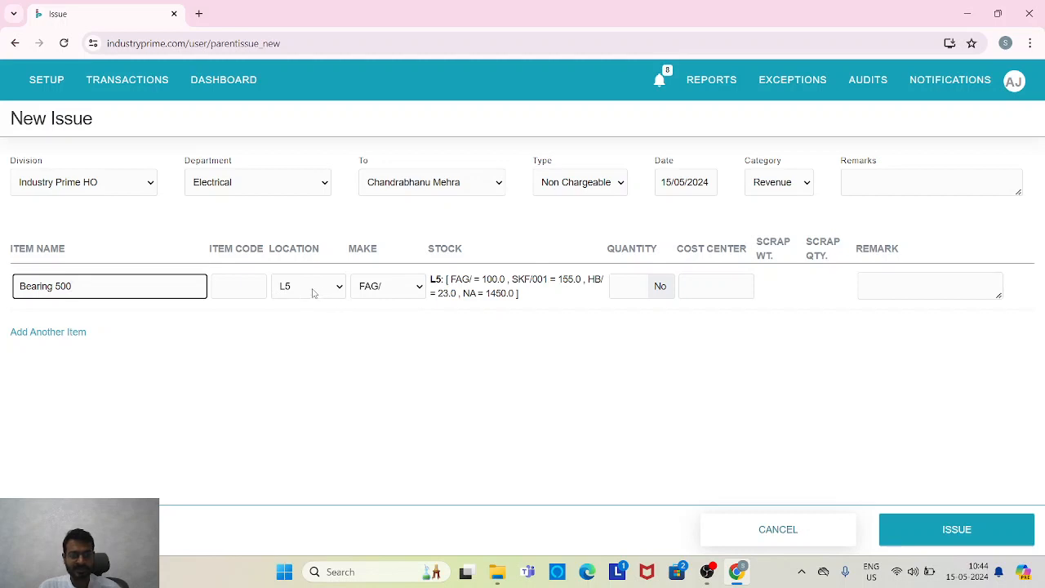
Try make HB/ with quantity 25 for Bearing 500, and switch the make to FAG/.
left_click(411, 292)
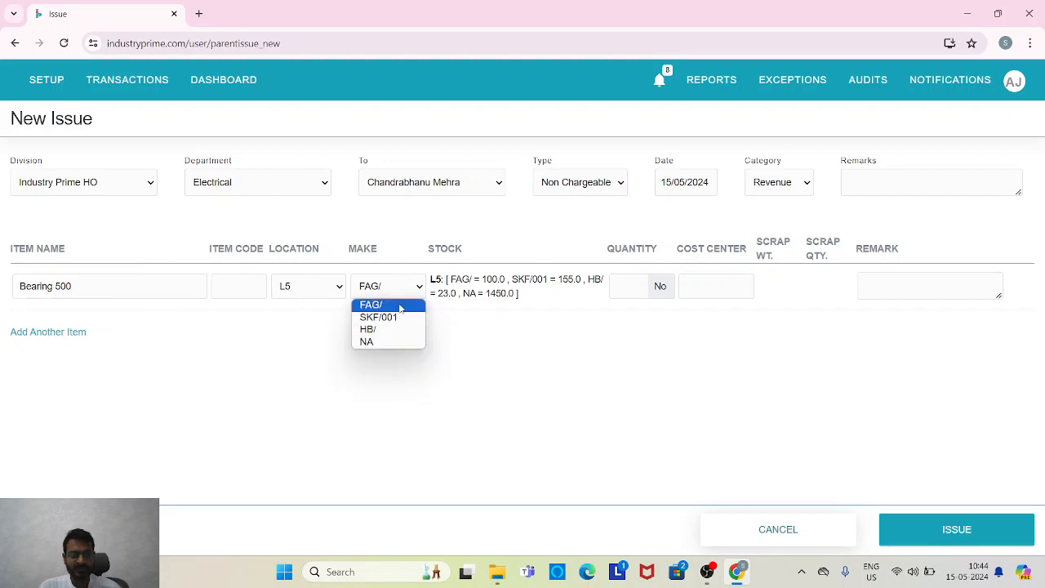
left_click(400, 330)
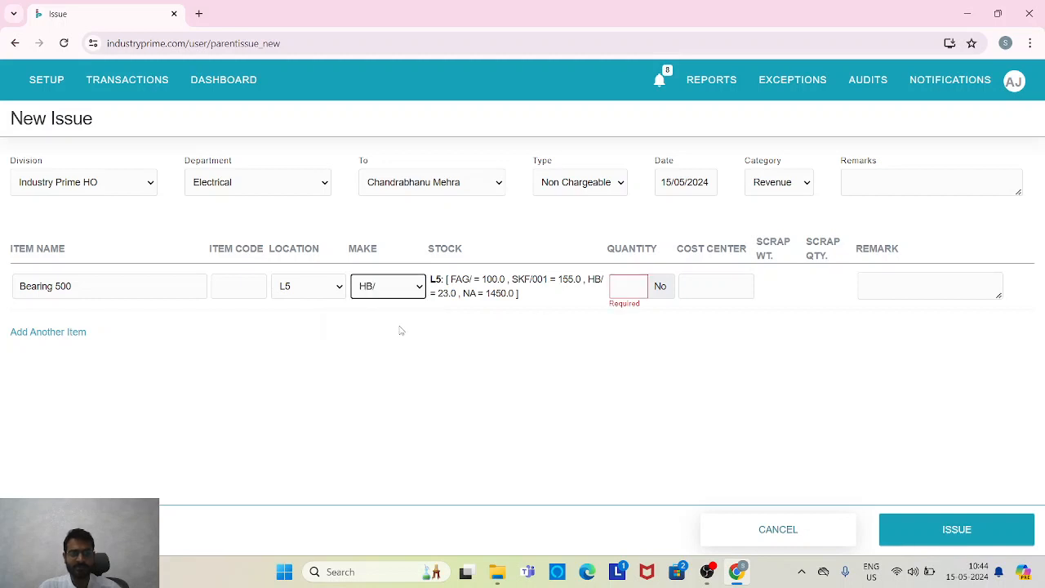
left_click(631, 286)
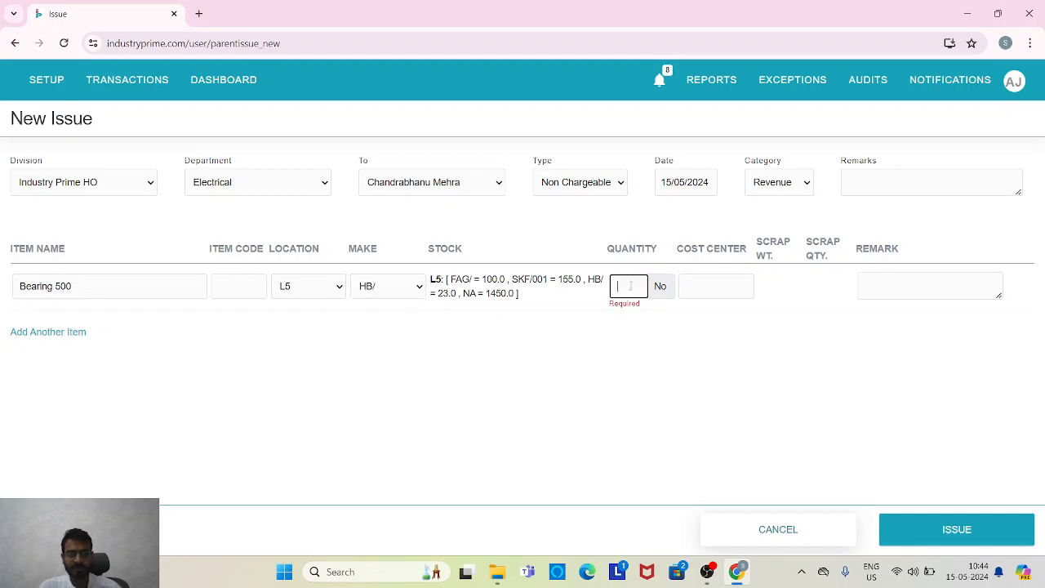
type("25")
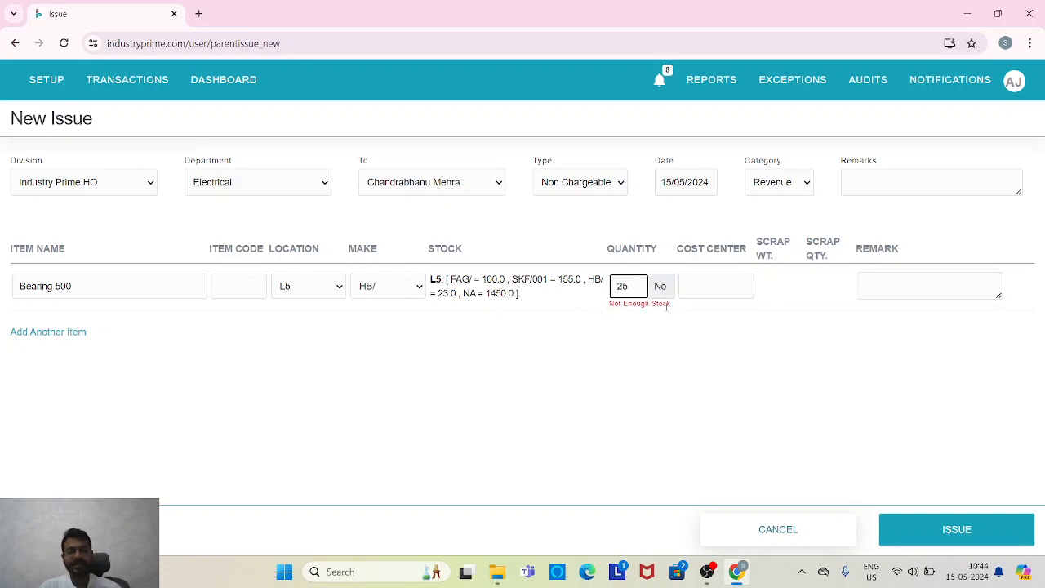
left_click(385, 291)
left_click(373, 304)
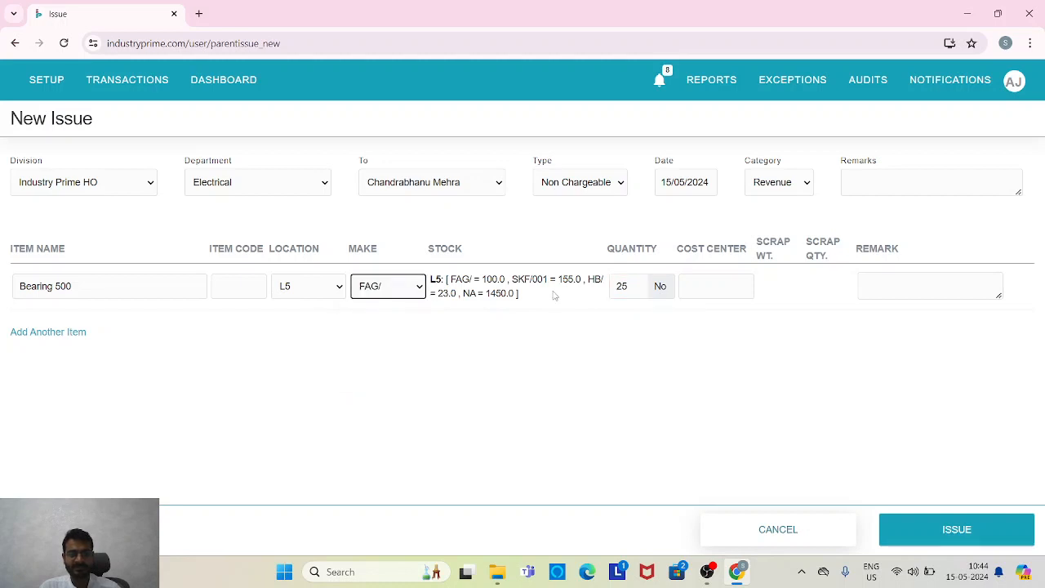
Assign the Bearing 500 line to the cost center DM1-Crane > 1.
left_click(645, 284)
left_click(714, 289)
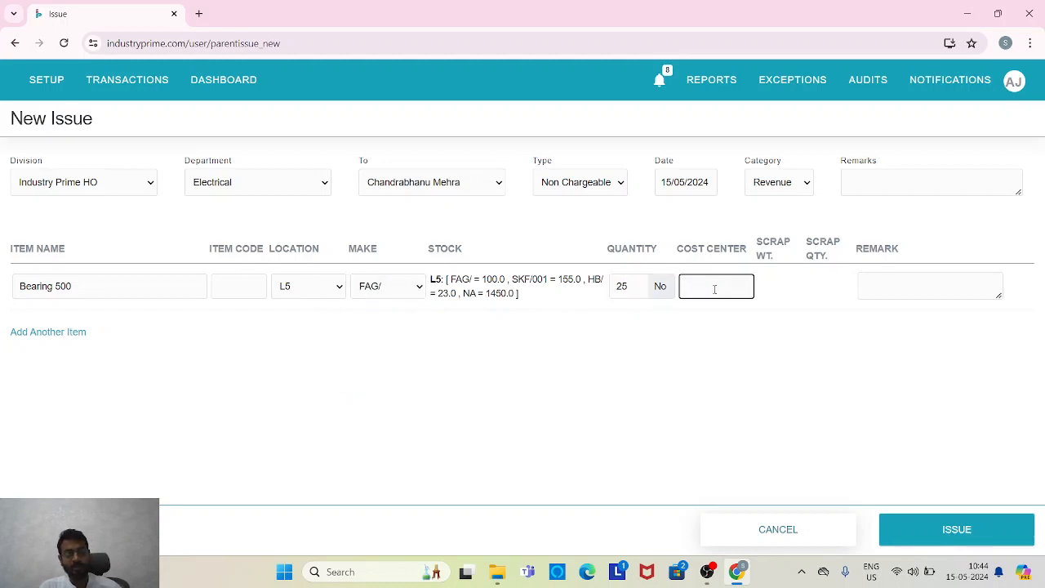
type("crane")
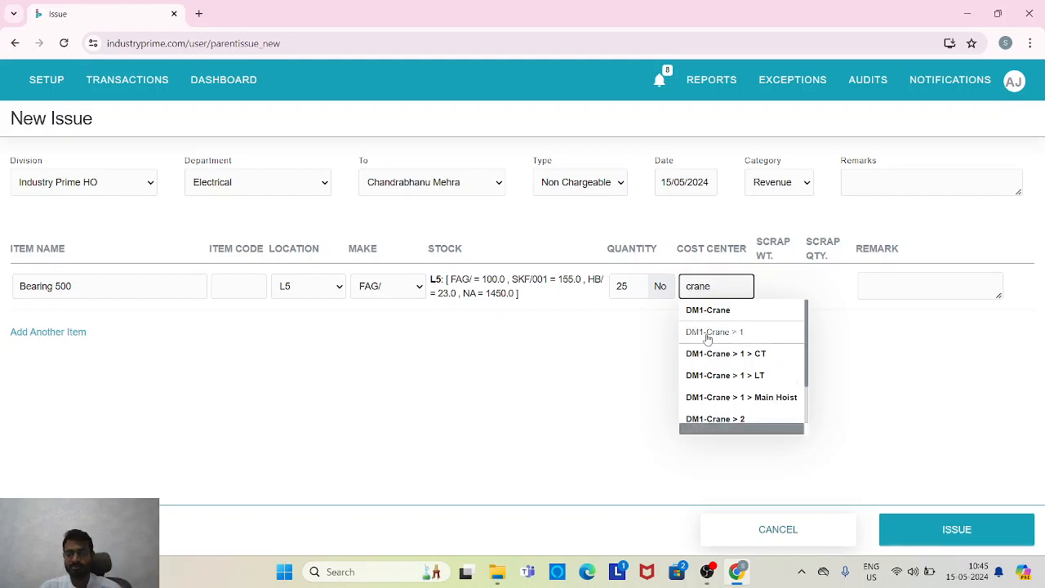
left_click(752, 338)
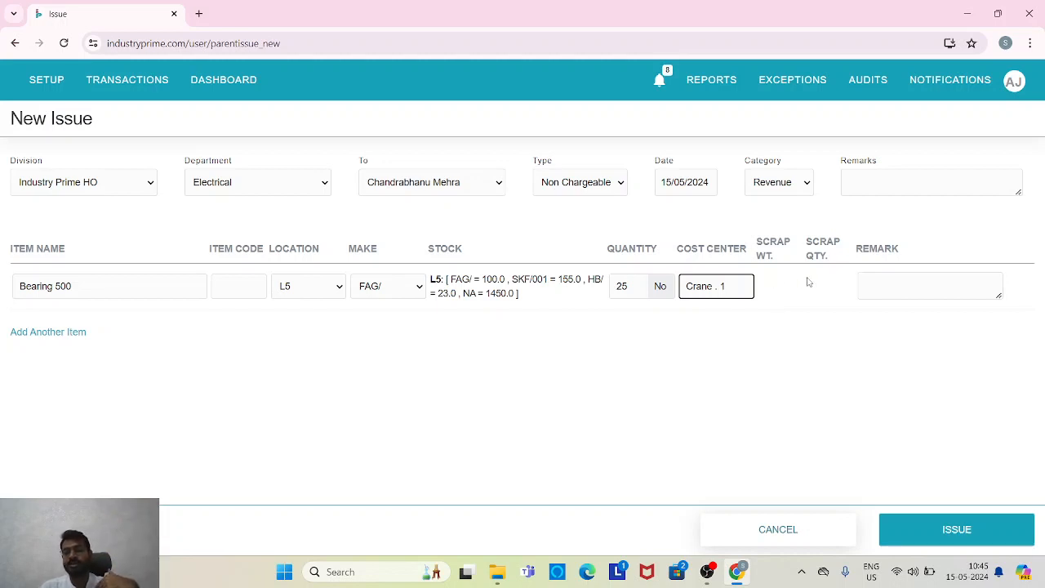
Add Bearing 6210 ZZ as a second item with make FAG/ and quantity 10.
left_click(37, 332)
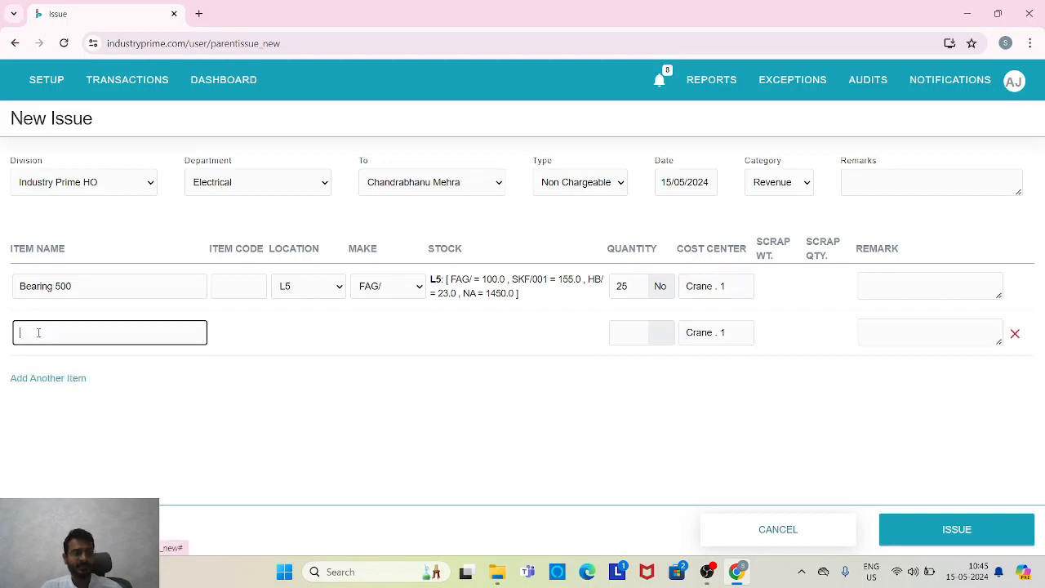
type("bea")
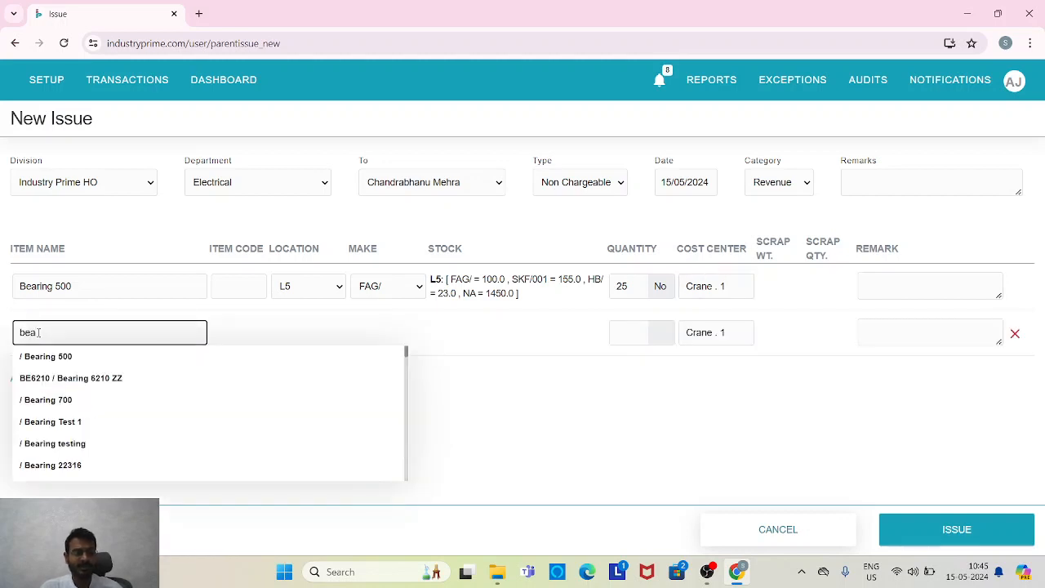
left_click(61, 384)
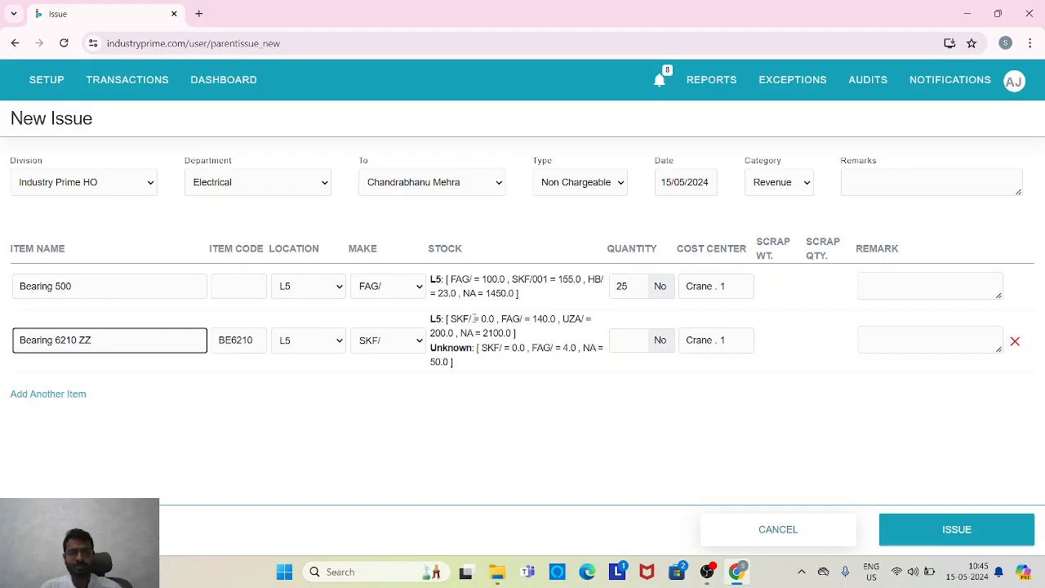
left_click(382, 343)
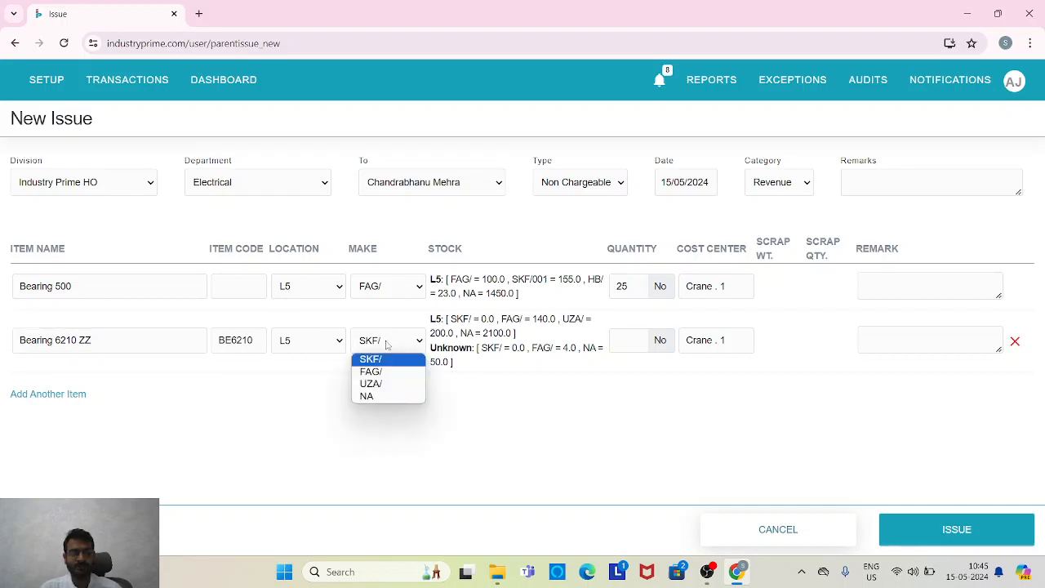
left_click(388, 370)
left_click(625, 343)
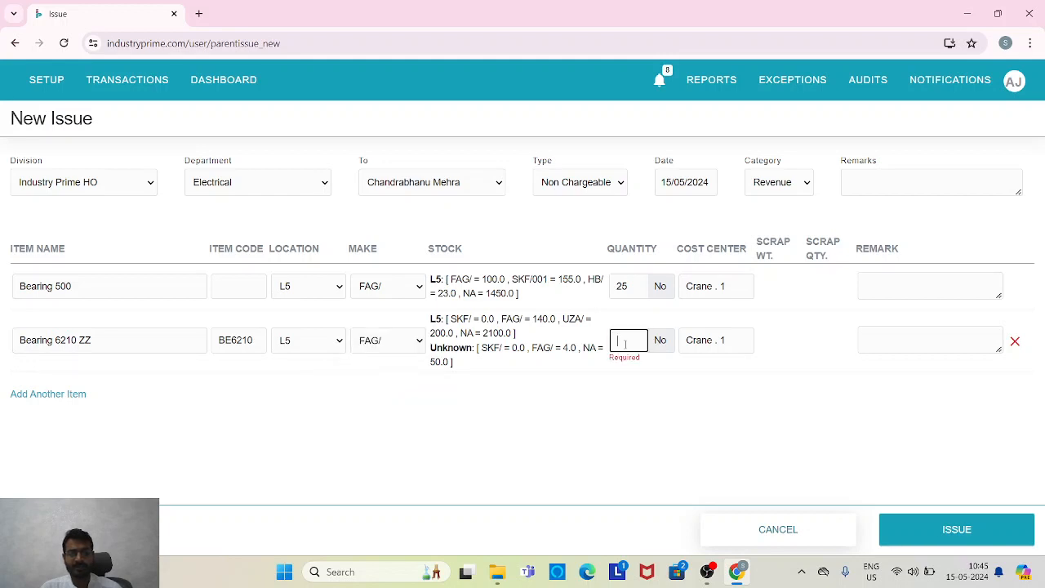
type("10")
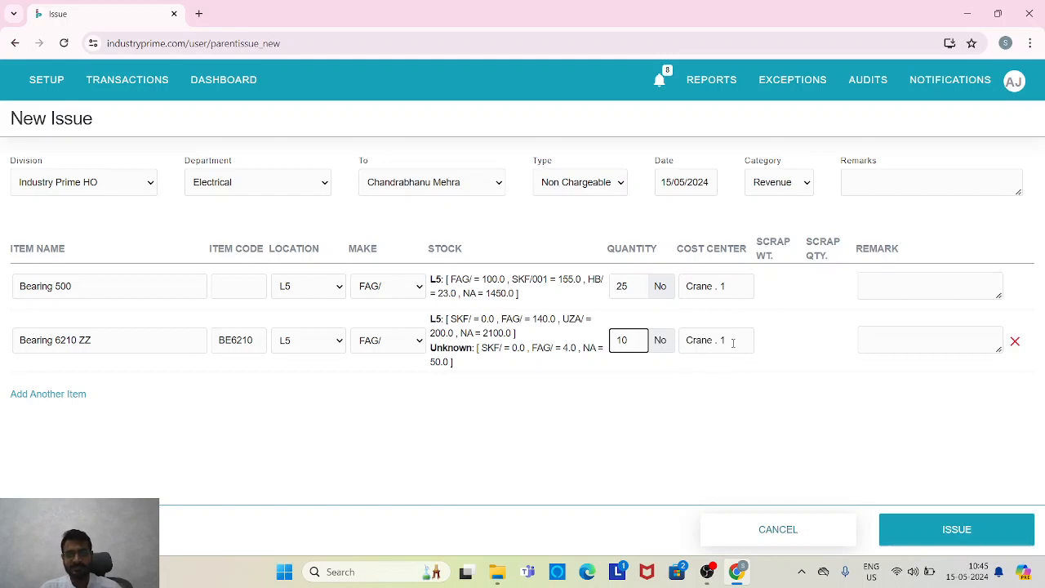
Add and discard an extra blank item line, and submit the issue by confirming its preview.
left_click(56, 397)
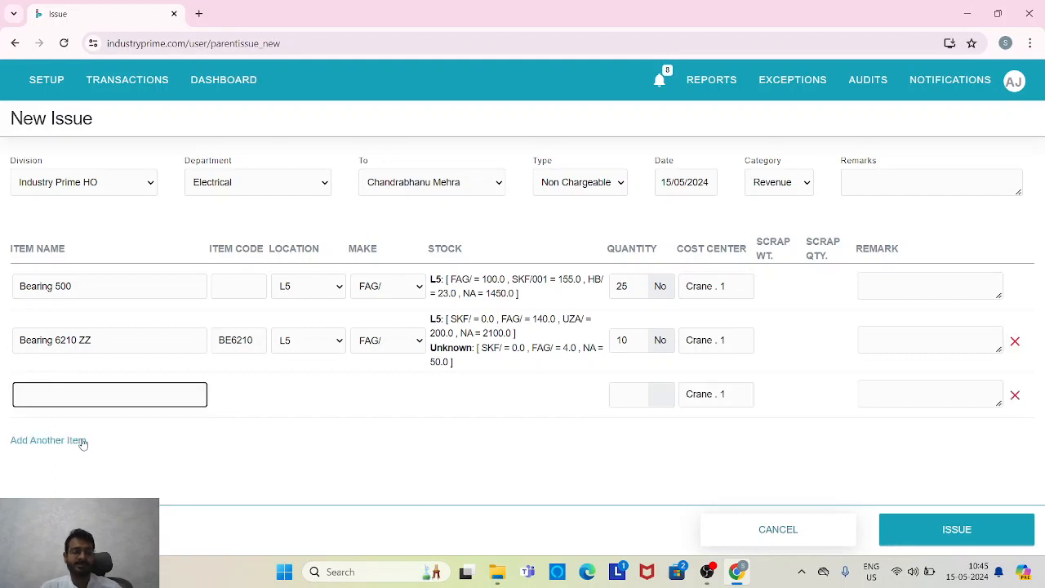
left_click(1014, 396)
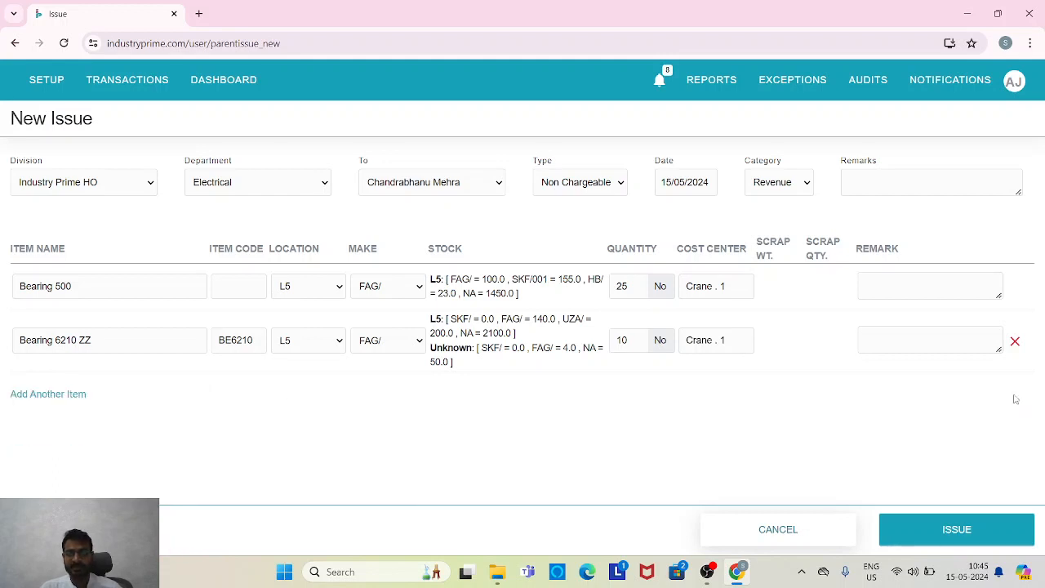
left_click(973, 523)
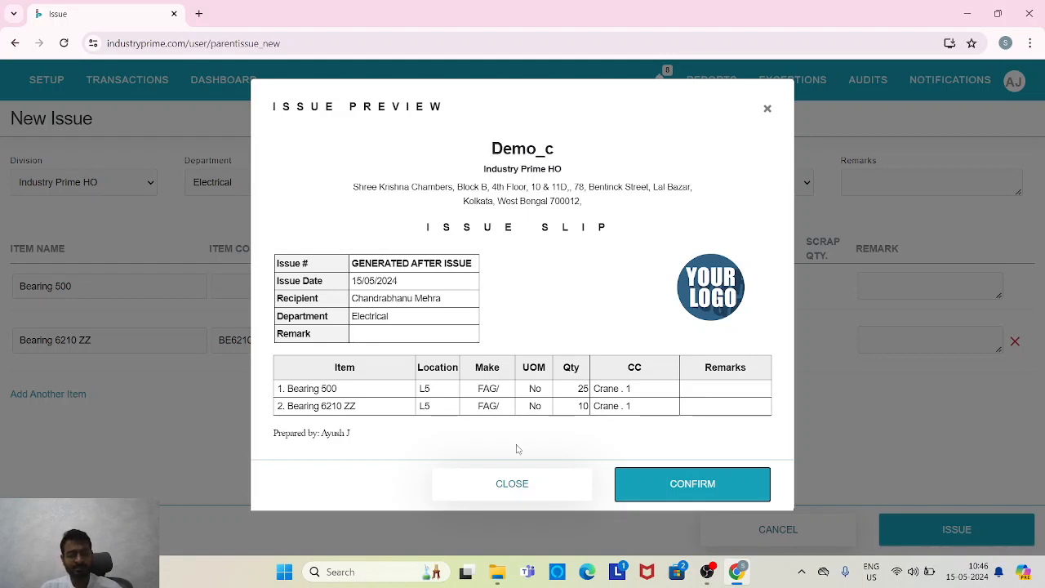
left_click(733, 490)
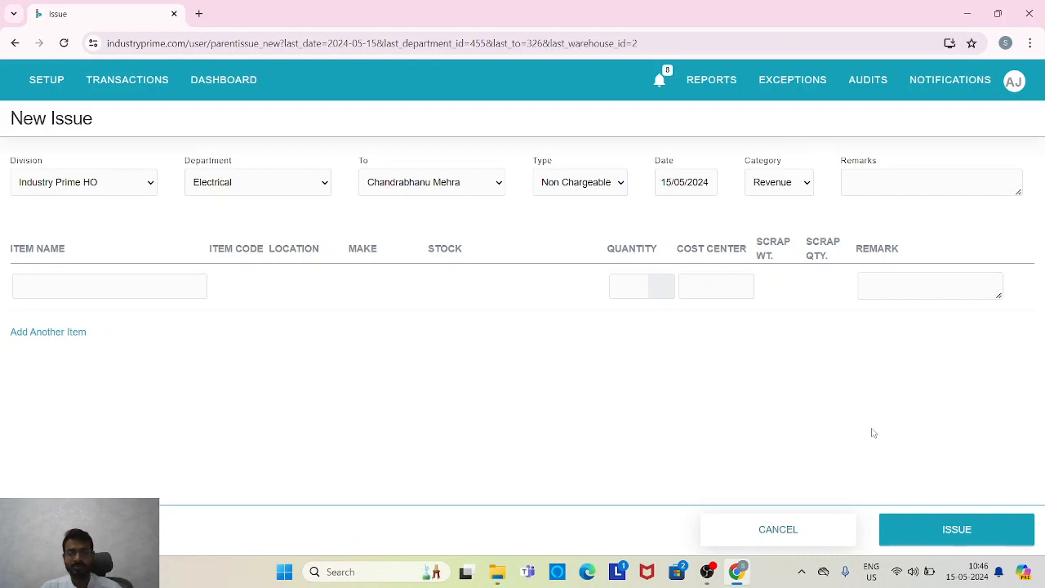
mouse_move(707, 578)
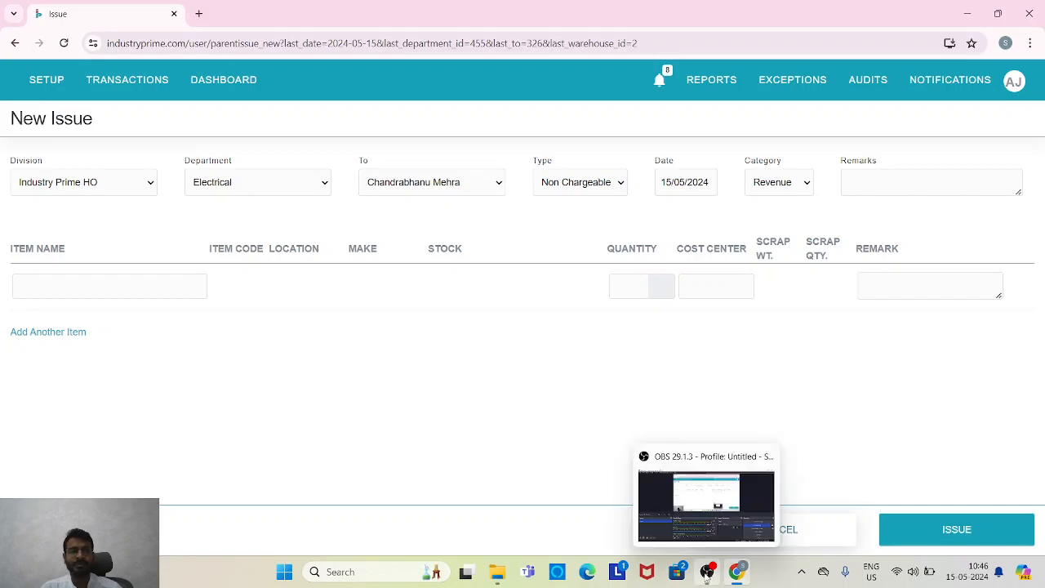
left_click(707, 575)
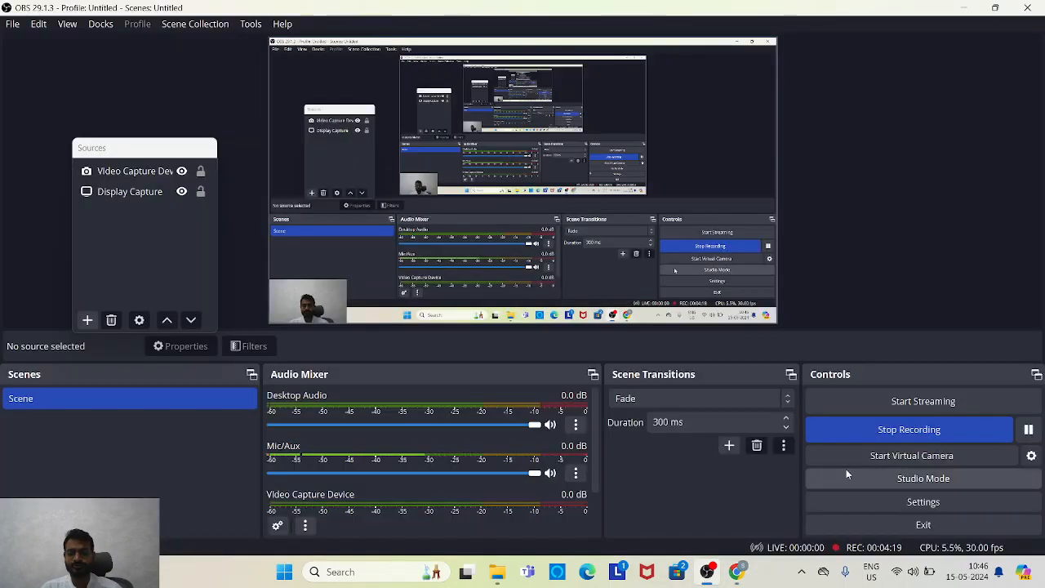